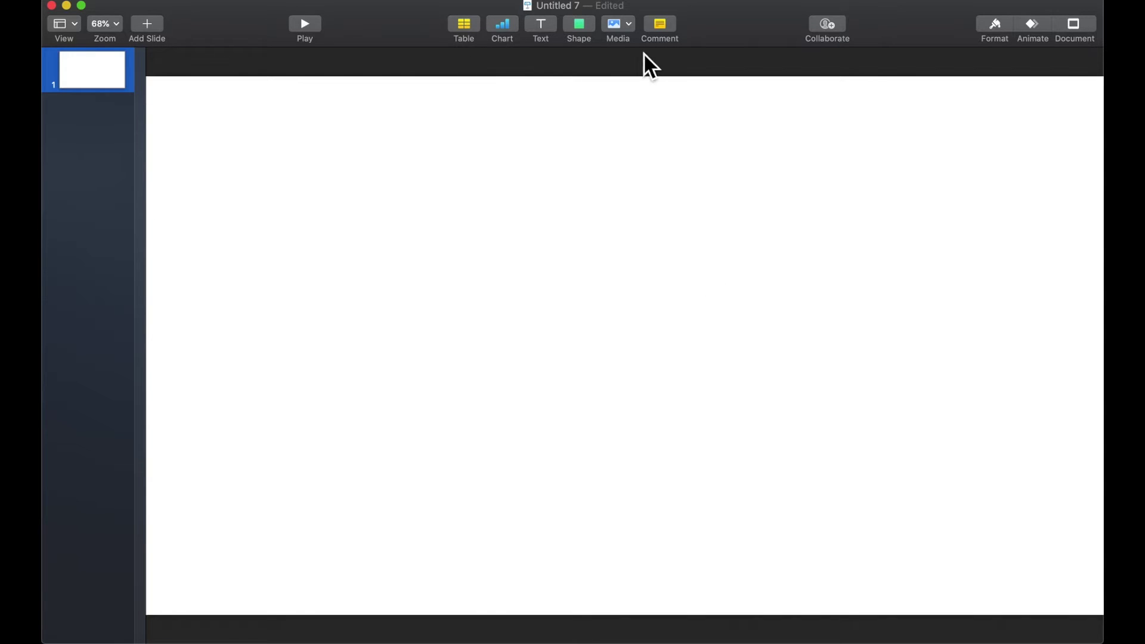
Open the Shape library on the blank slide to show its Basic shapes.
left_click(586, 33)
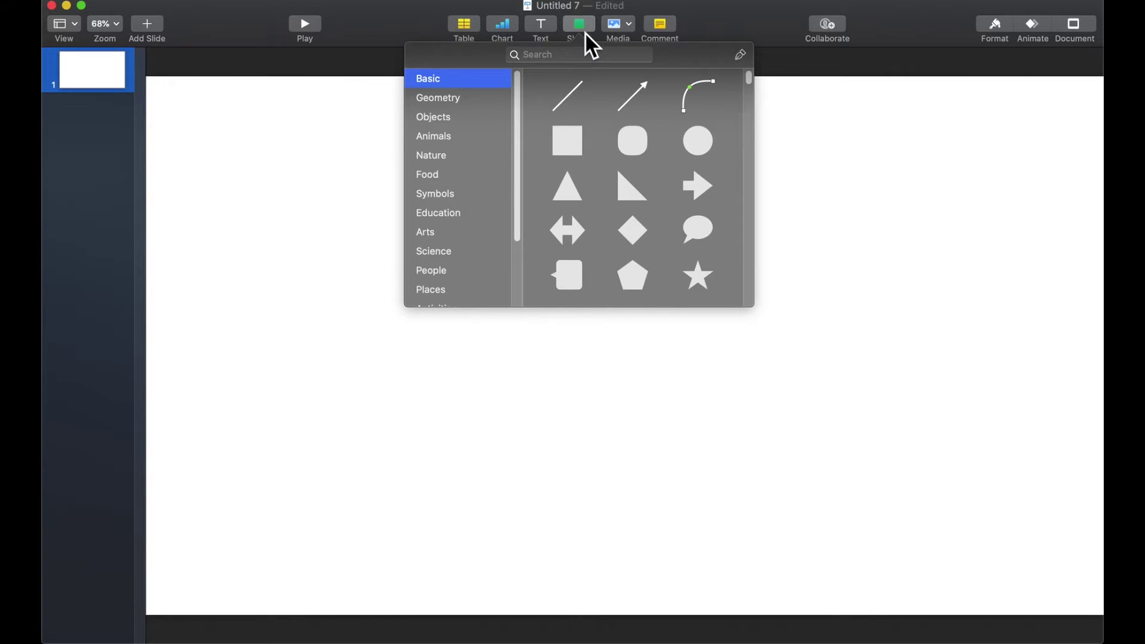
Switch to the pen tool and place the first corner near the slide centre.
left_click(741, 55)
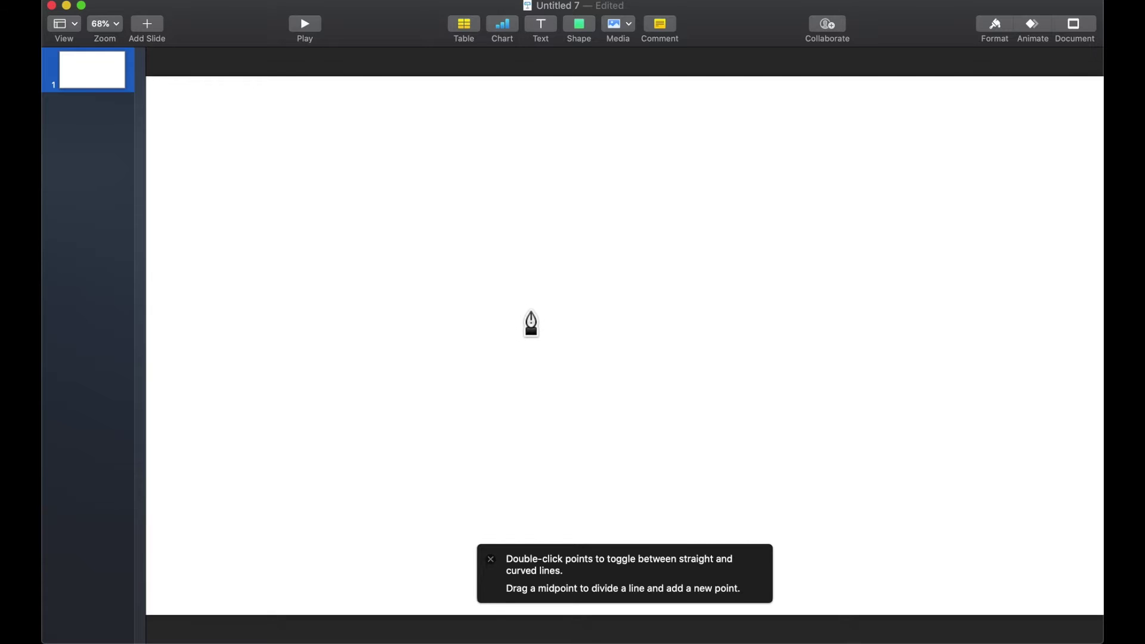
left_click(535, 290)
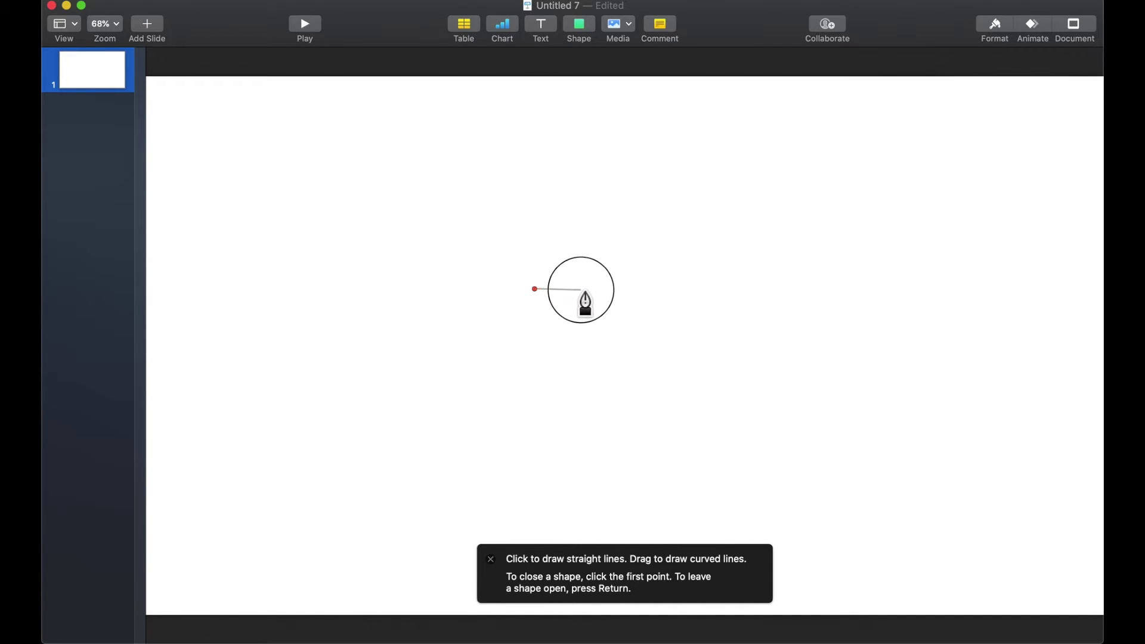
Place five more corners around the first and close the outline into a hexagon.
left_click(600, 288)
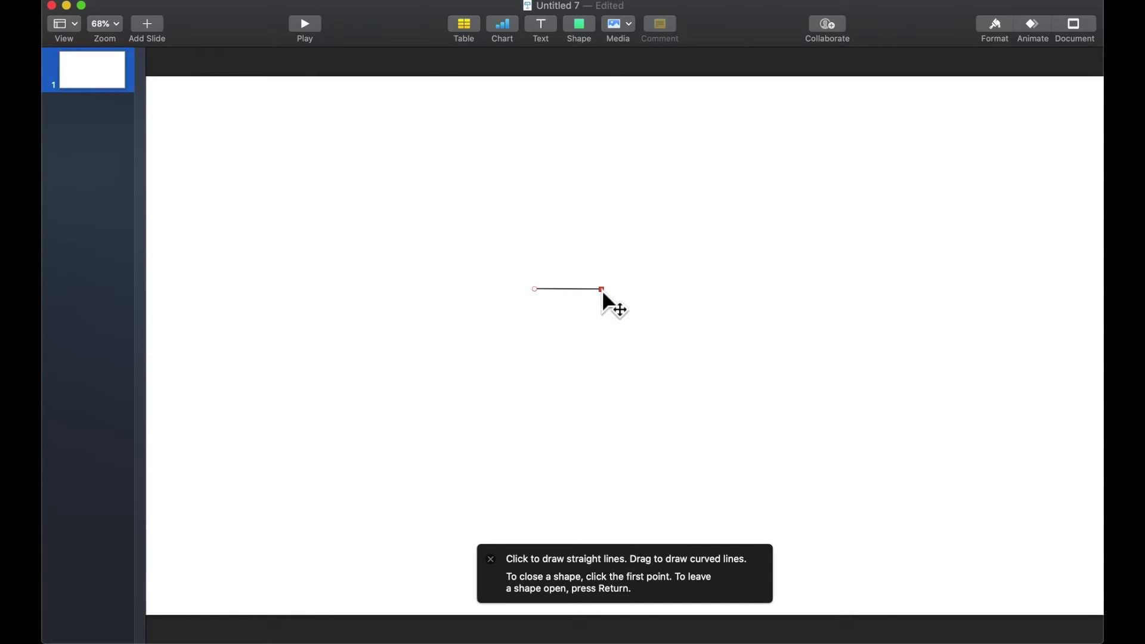
left_click(602, 290)
left_click(628, 328)
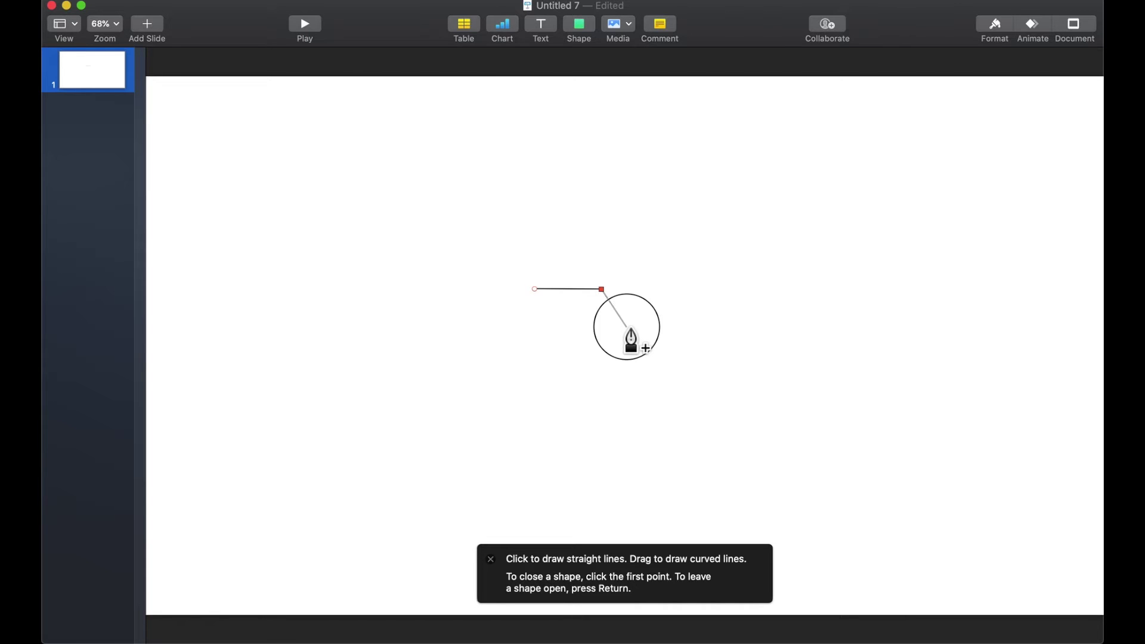
left_click(607, 363)
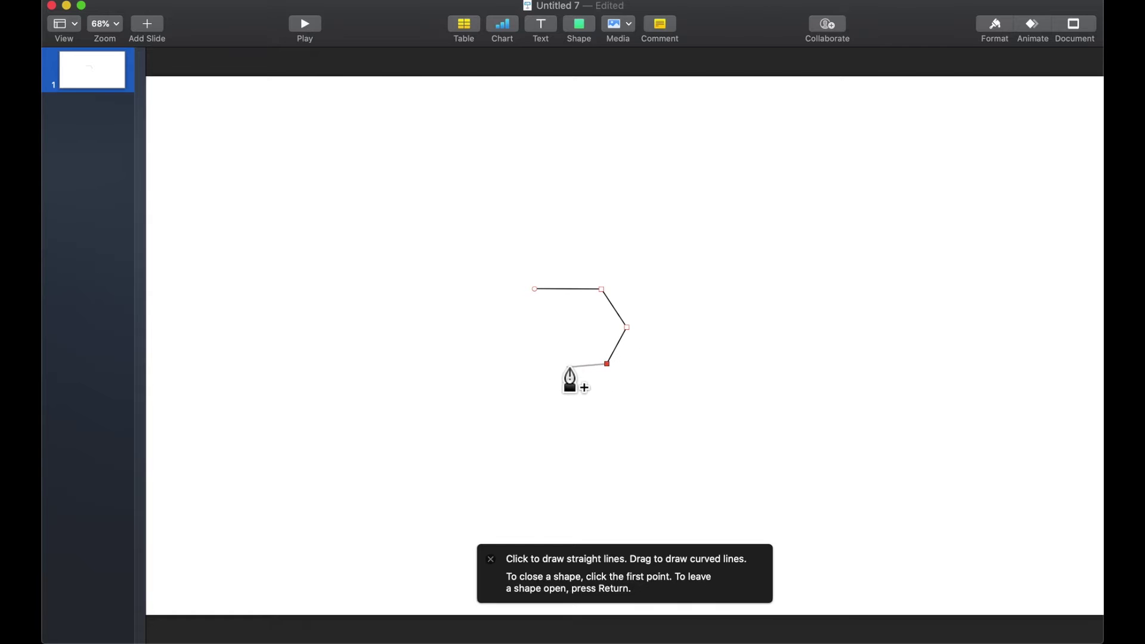
left_click(538, 363)
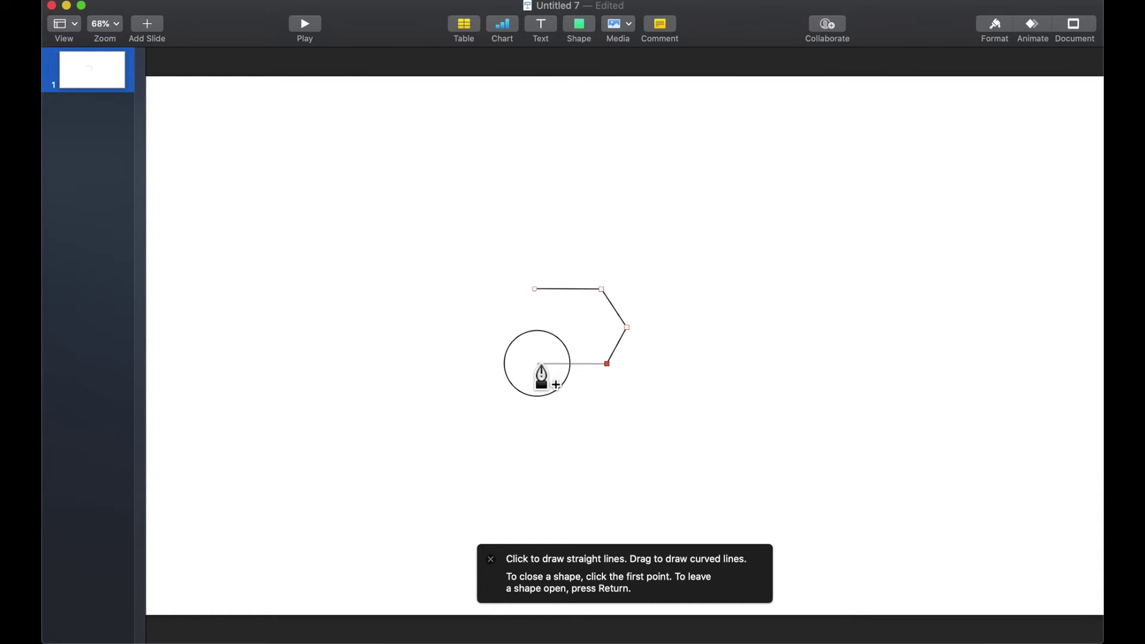
left_click(507, 333)
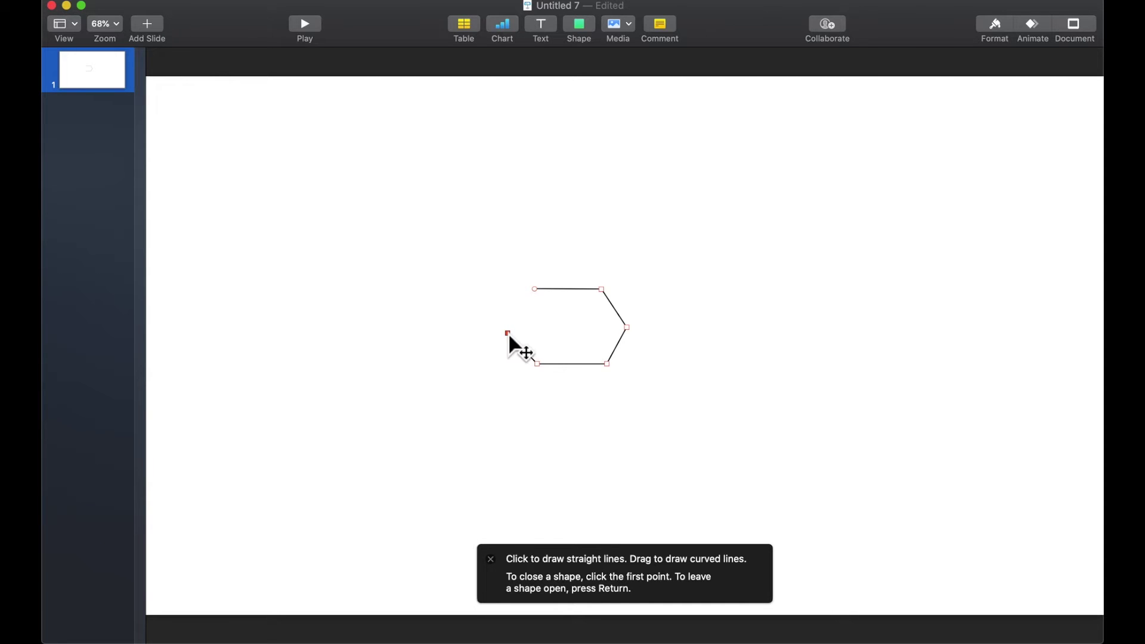
left_click(536, 290)
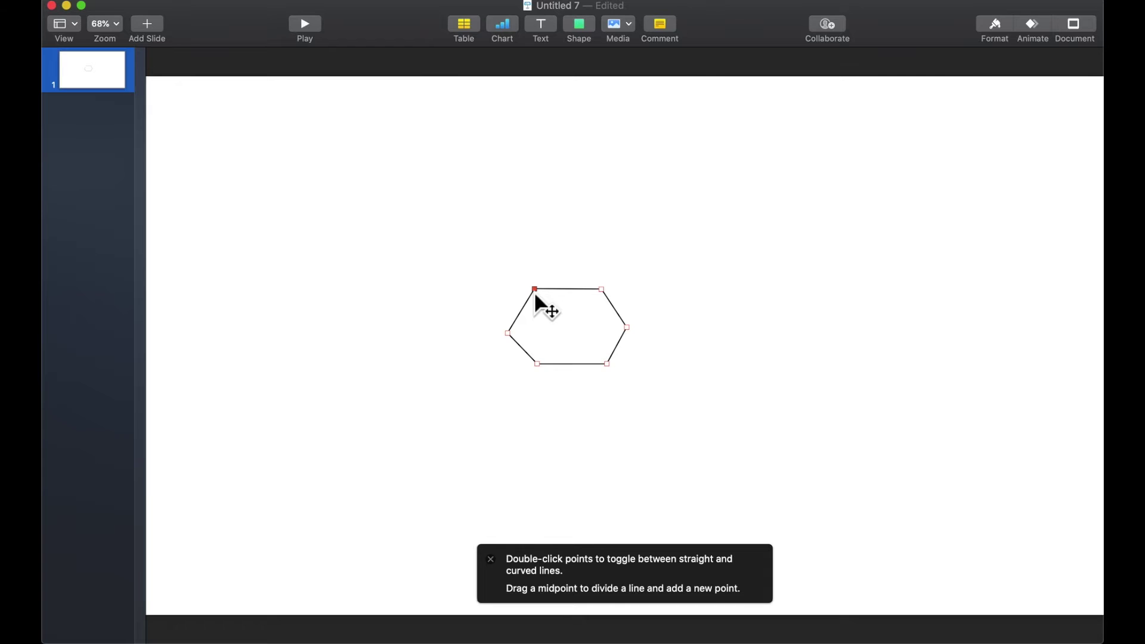
Drag the left, lower-right and upper-right corners to even the hexagon, then show the Format sidebar.
left_click(509, 334)
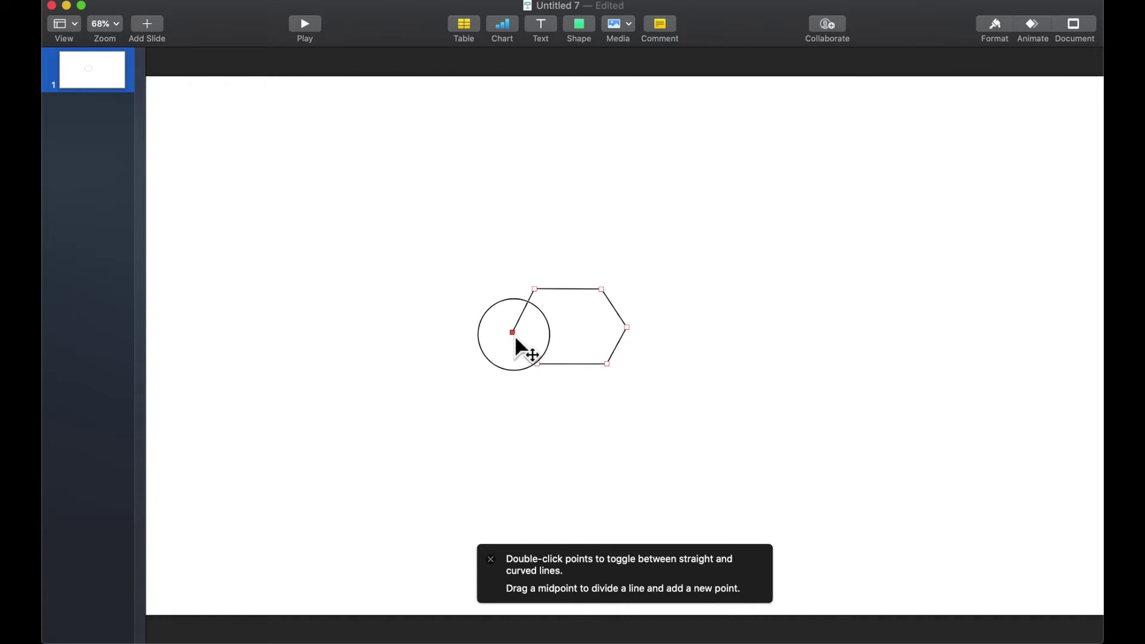
left_click_drag(516, 339, 517, 327)
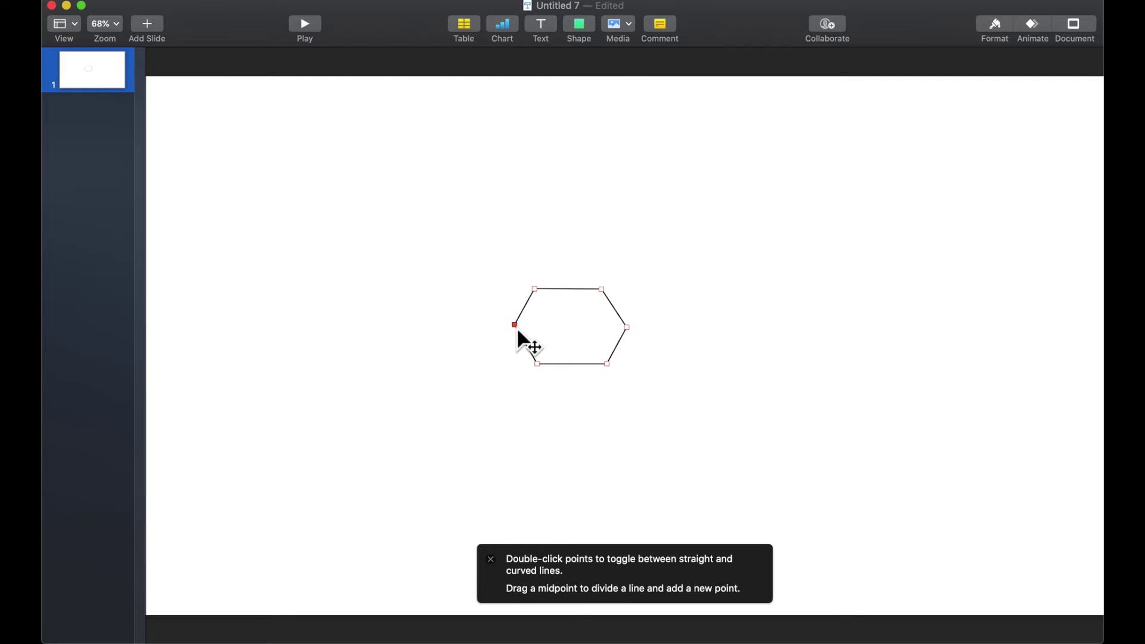
left_click(630, 331)
left_click_drag(608, 366, 546, 363)
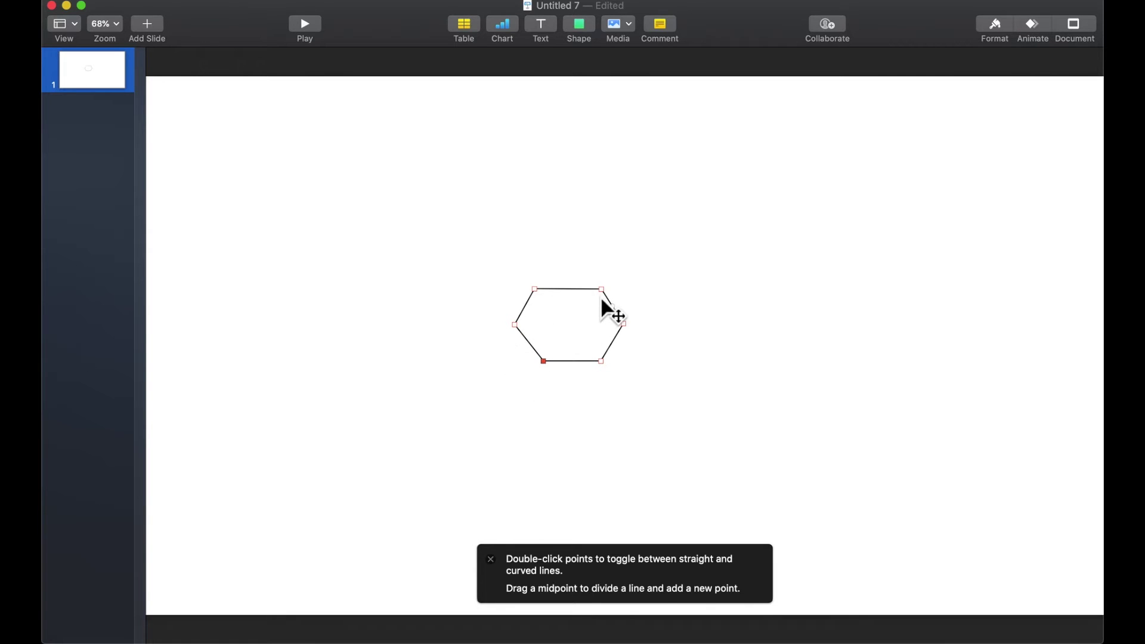
left_click_drag(602, 290, 540, 285)
left_click(583, 336)
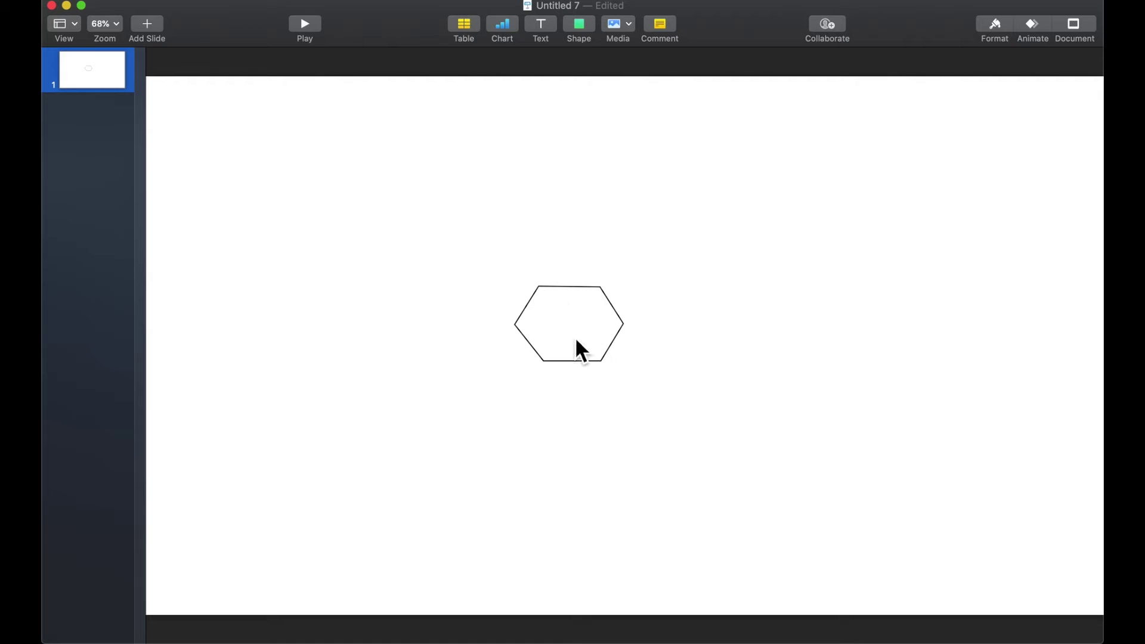
left_click(997, 29)
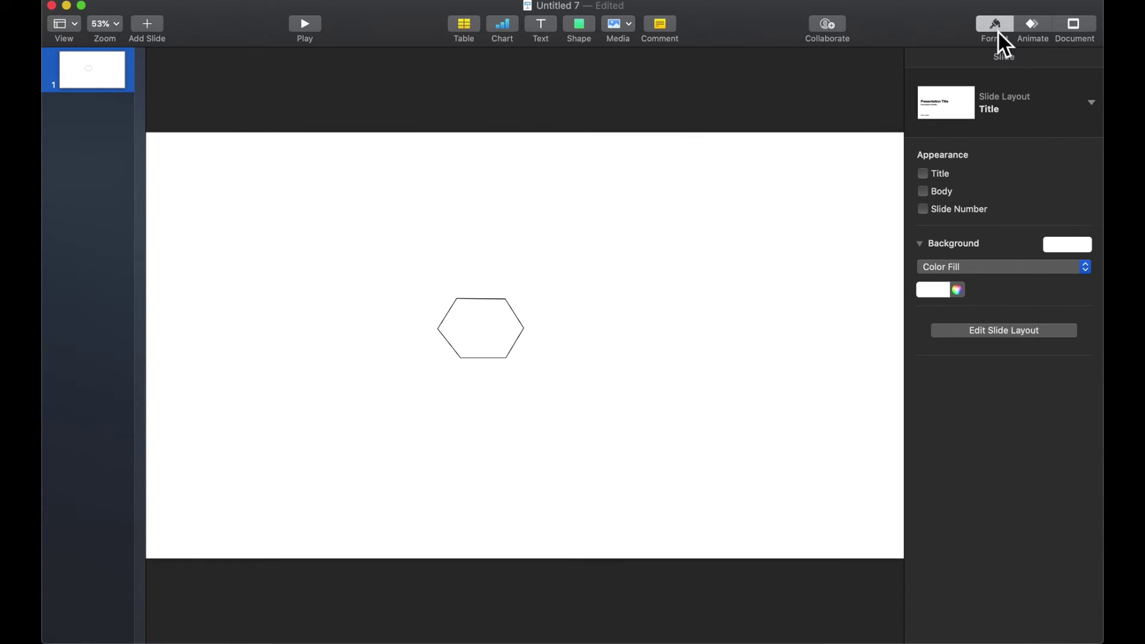
Apply a shape style to the hexagon and change its fill colour to solid black.
left_click(520, 322)
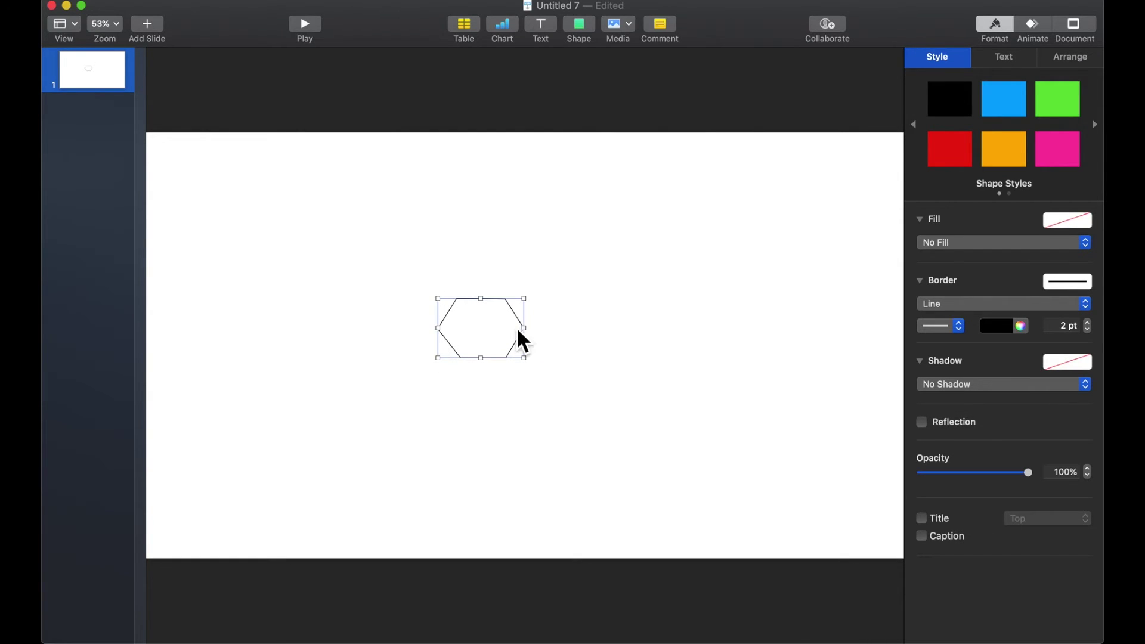
left_click(1020, 110)
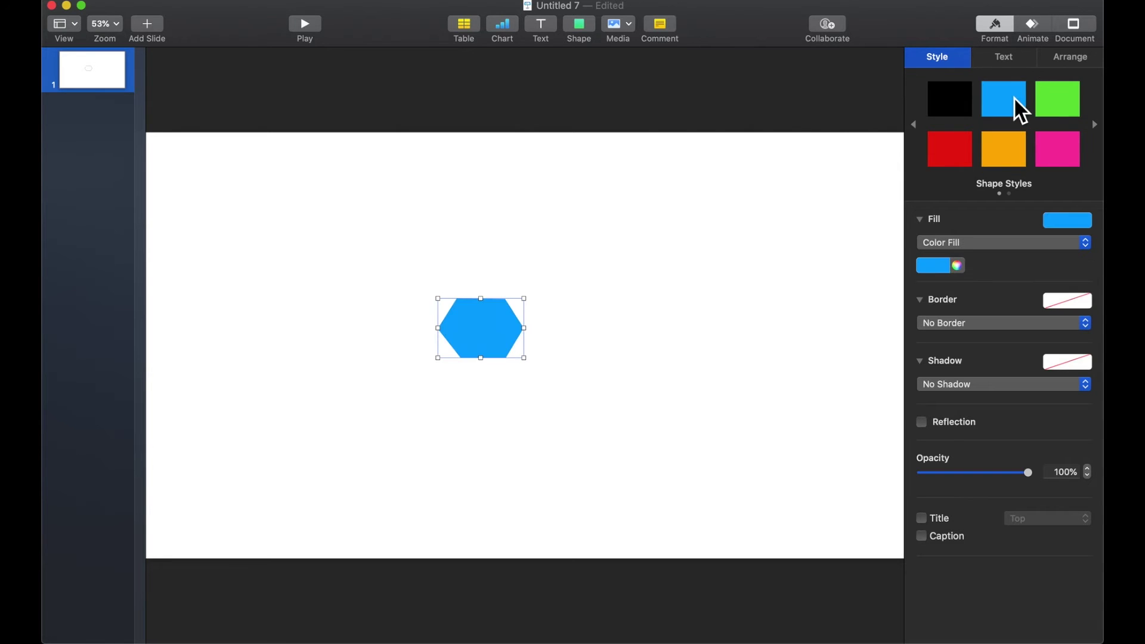
left_click(1087, 223)
left_click(1045, 356)
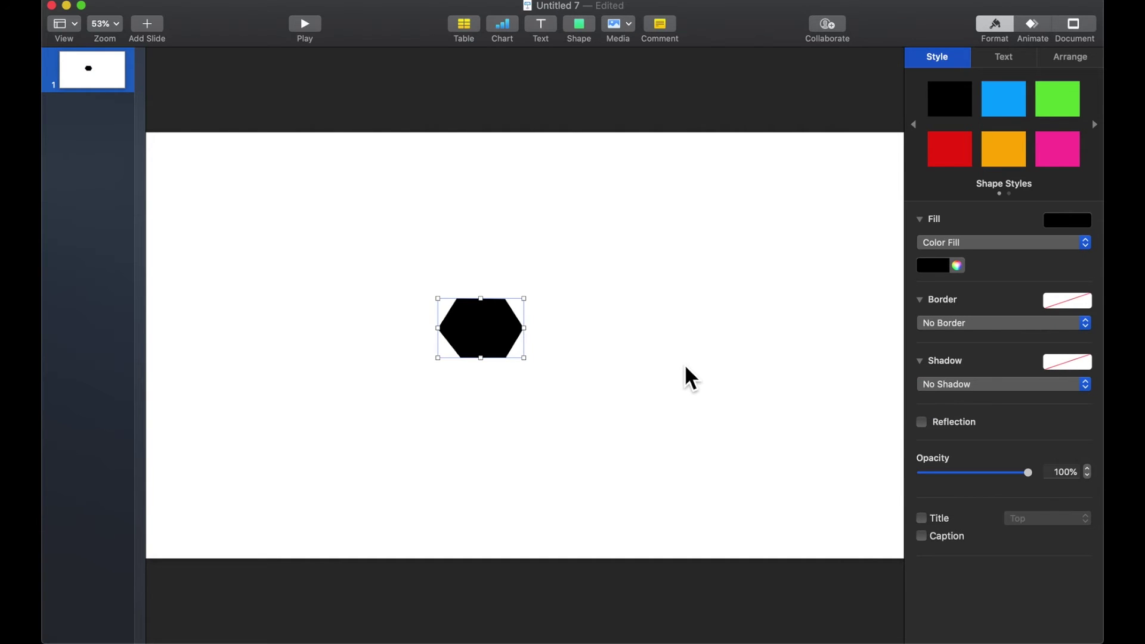
left_click(484, 330)
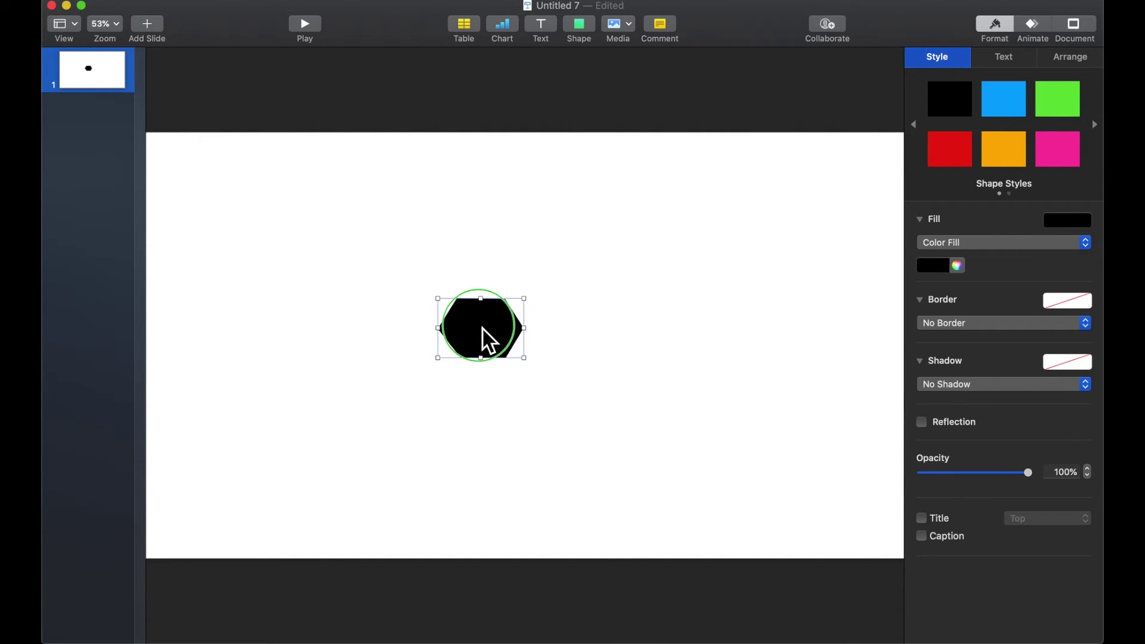
right_click(484, 330)
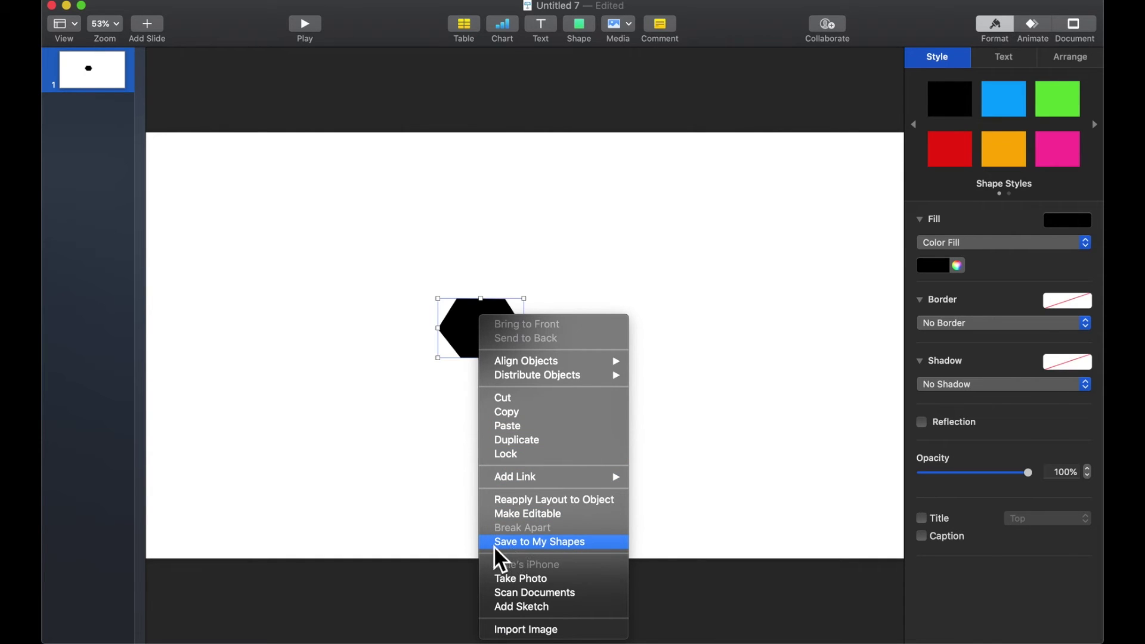
Save the black hexagon to My Shapes as 'Hexagon' and insert a fresh copy.
left_click(525, 546)
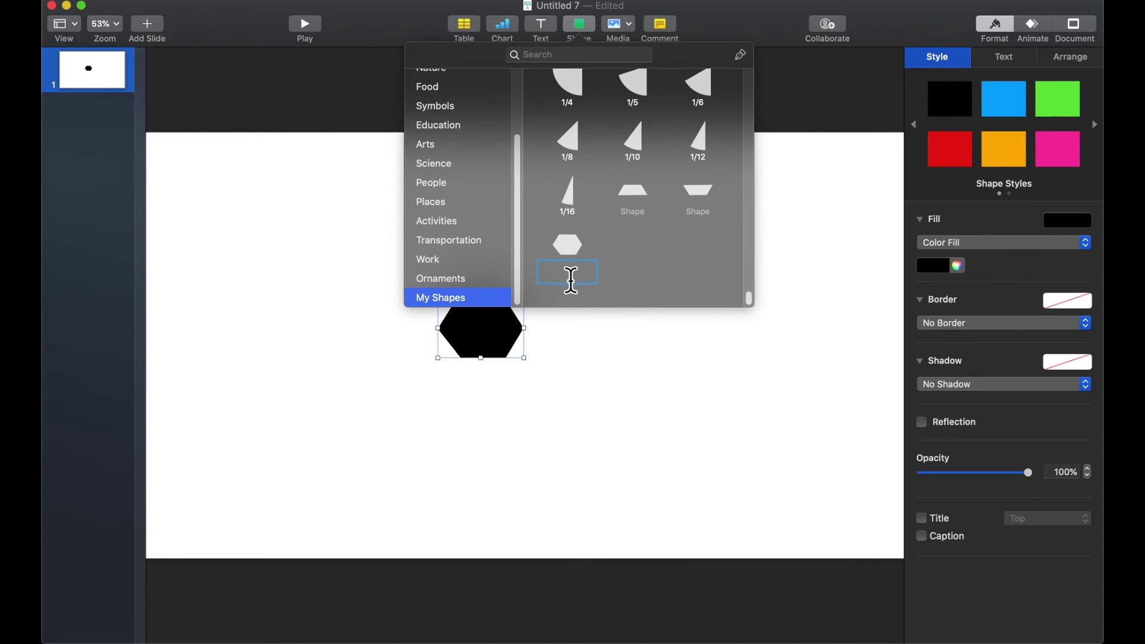
type("Hexagon")
left_click(643, 274)
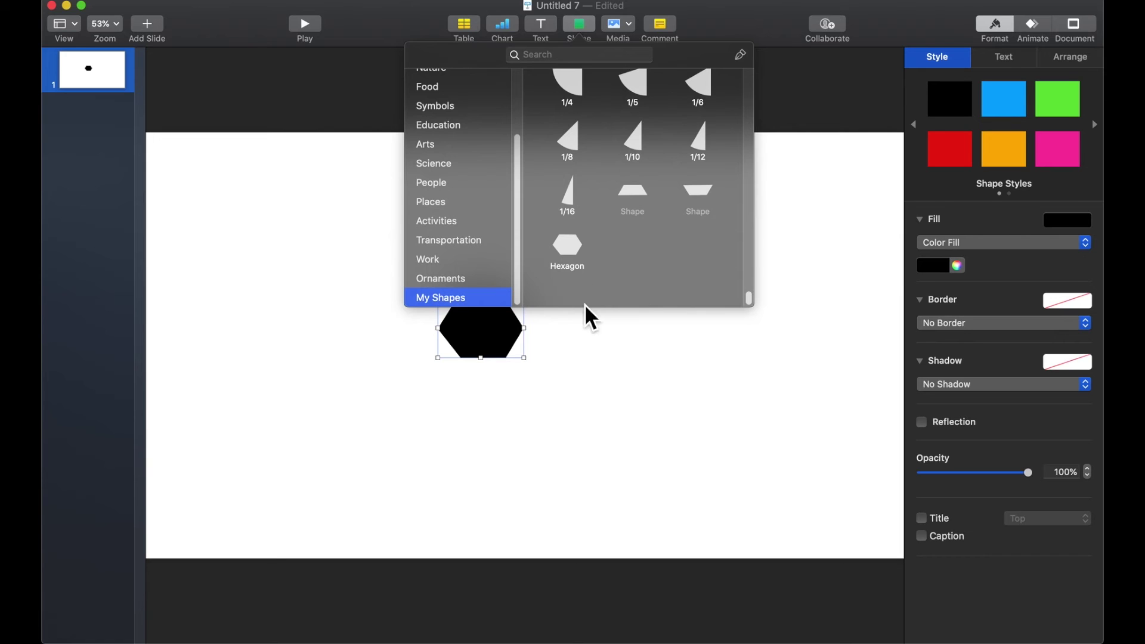
left_click(577, 260)
Enlarge the new hexagon copy and move it to the upper right of the slide.
left_click_drag(541, 368, 633, 318)
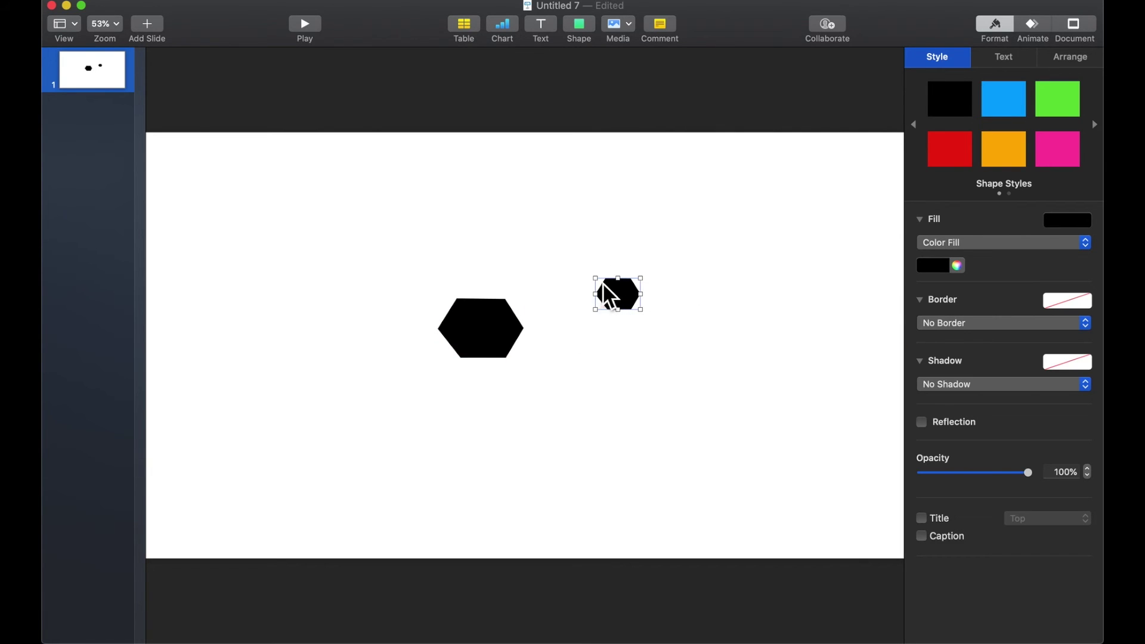
left_click_drag(595, 278, 528, 233)
left_click_drag(586, 296, 698, 296)
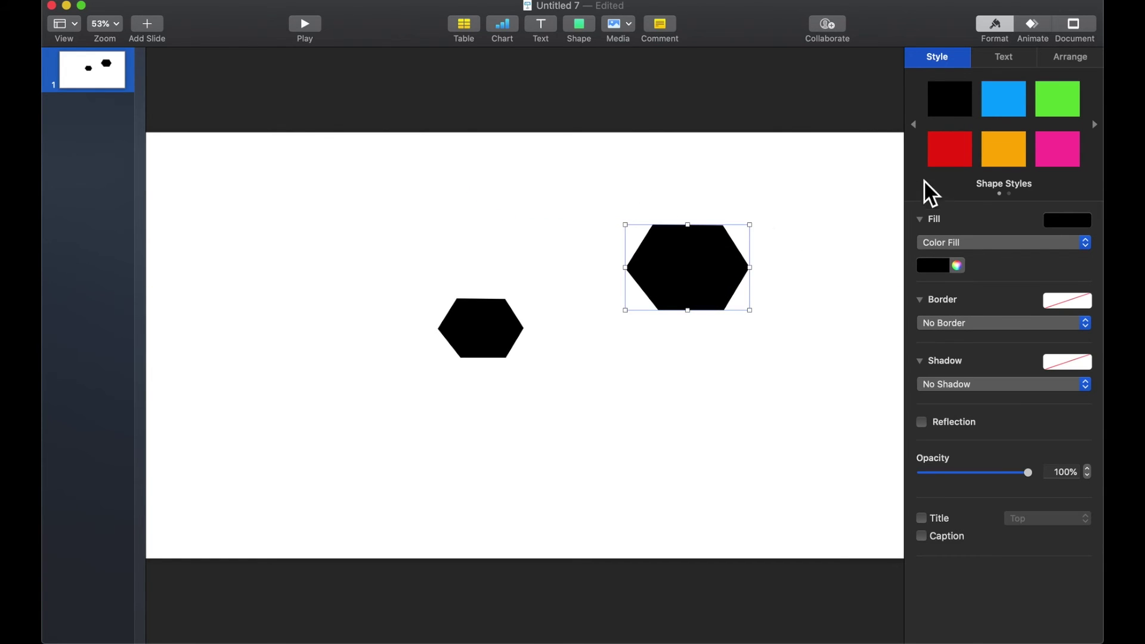
Fill the copy orange and give it a line border.
left_click(953, 160)
left_click(1066, 160)
left_click(1011, 168)
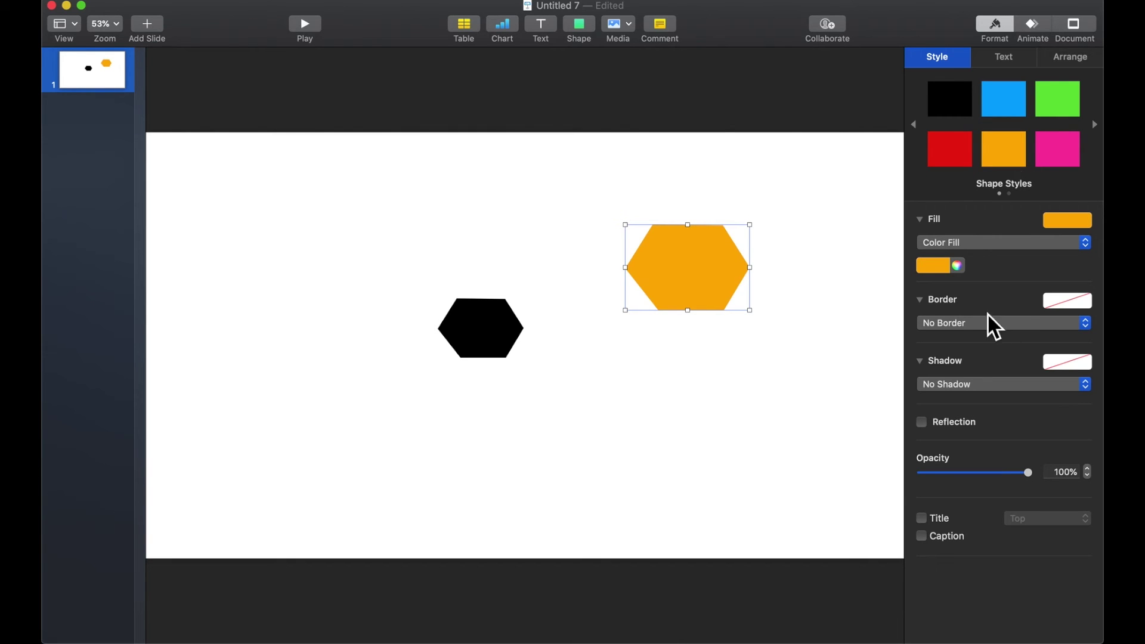
left_click(976, 326)
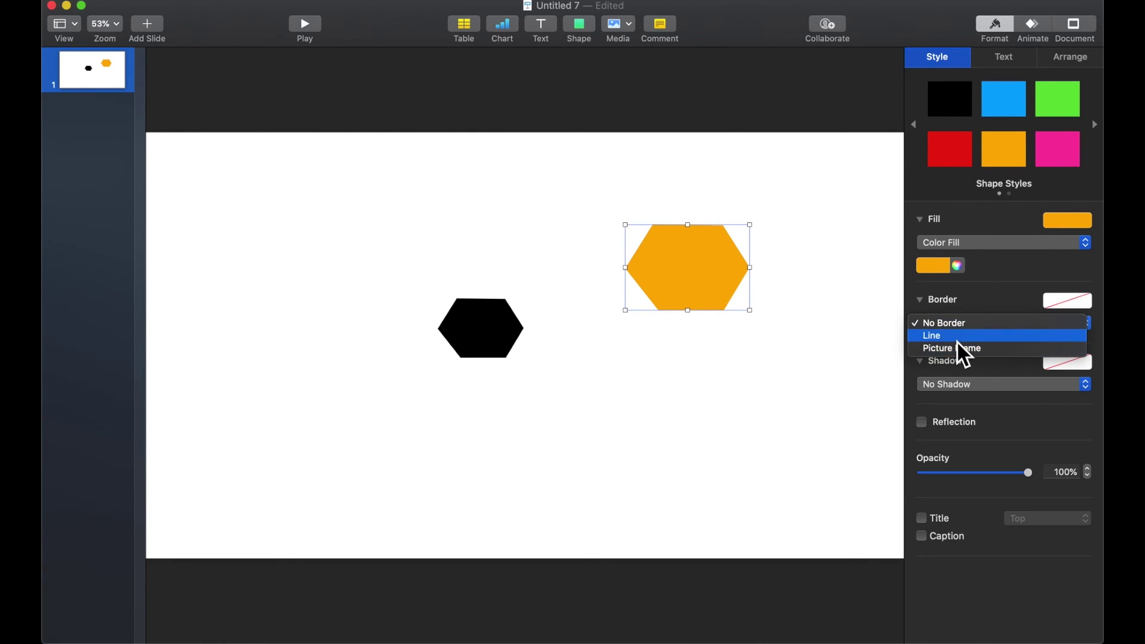
left_click(961, 337)
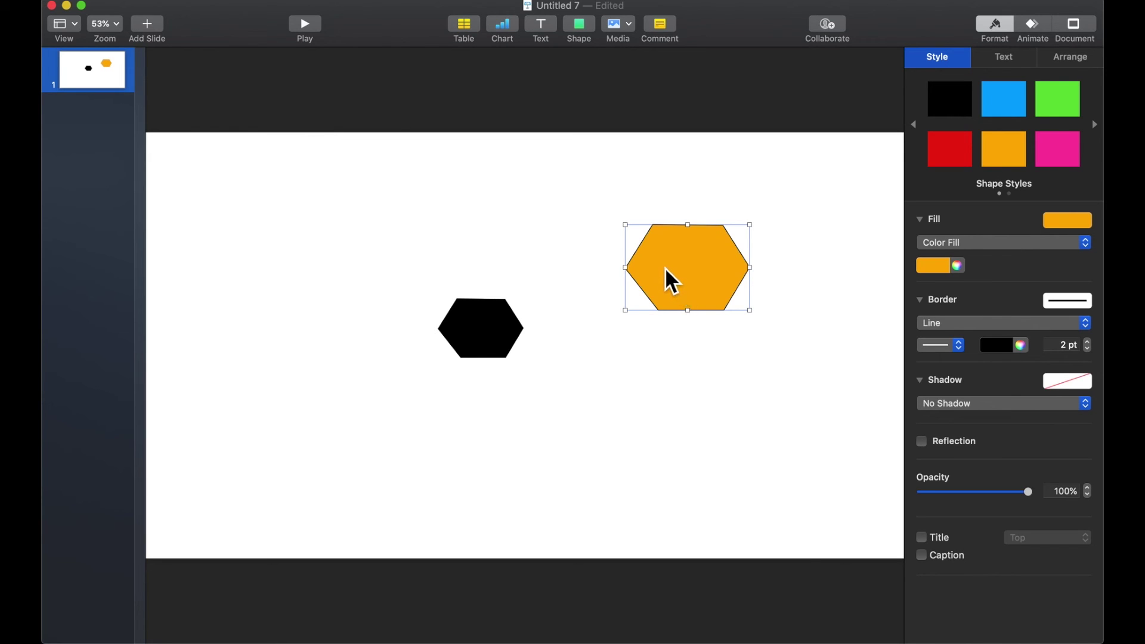
left_click(667, 272)
Make the orange hexagon editable and drag its left and right points outward.
right_click(665, 268)
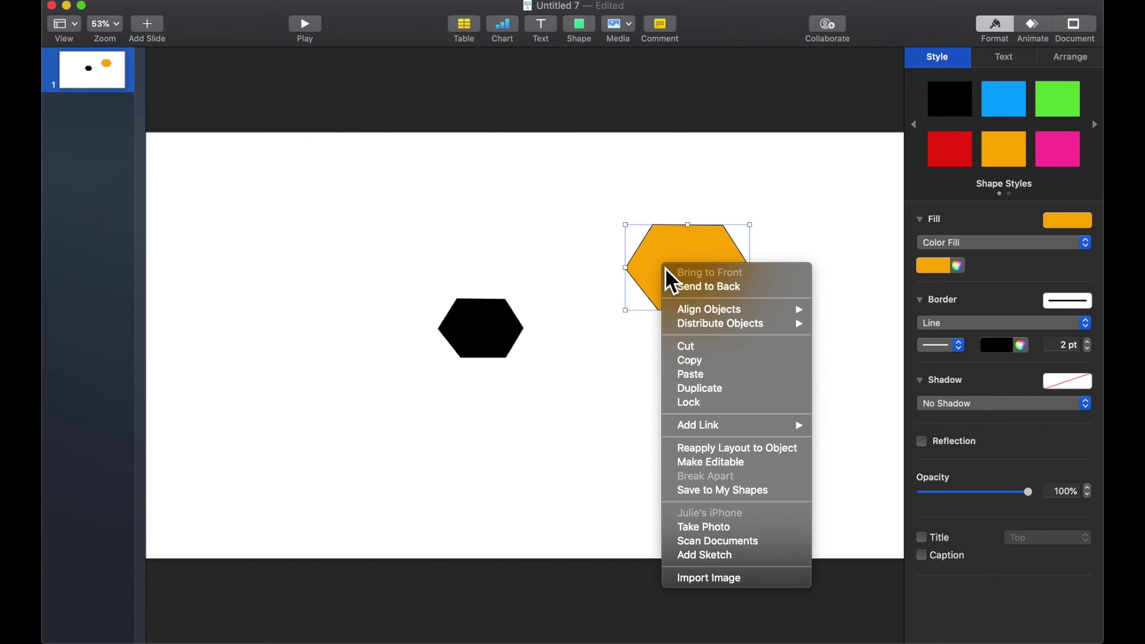
left_click(714, 464)
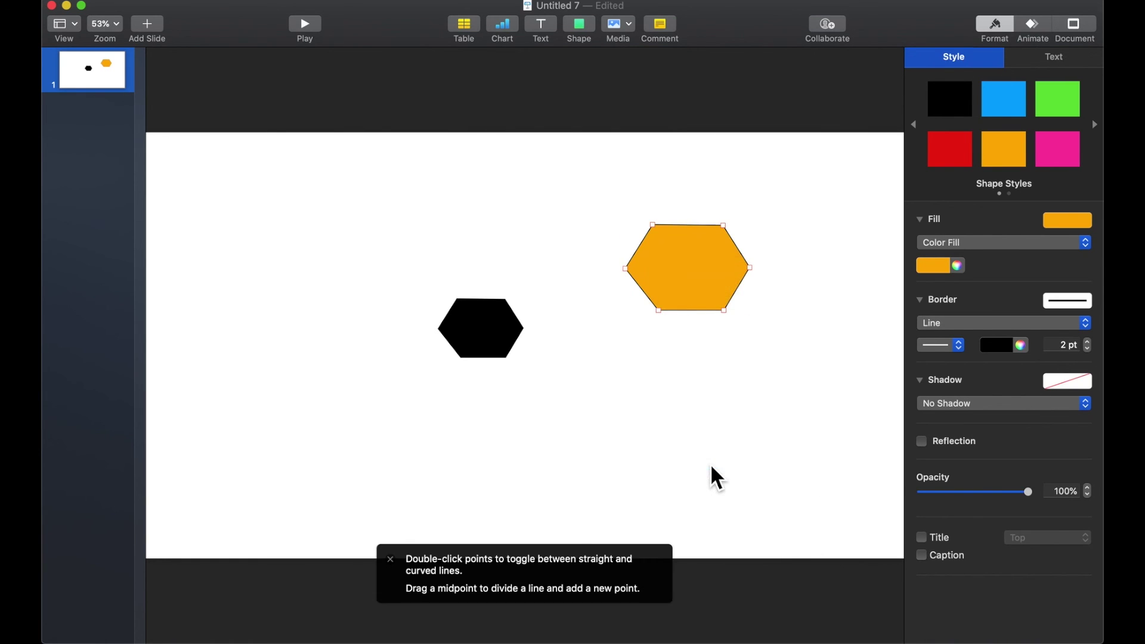
mouse_move(626, 268)
left_mouse_down()
mouse_move(642, 271)
mouse_move(632, 295)
mouse_move(633, 260)
mouse_move(627, 289)
mouse_move(630, 274)
left_mouse_up()
left_click_drag(752, 274, 775, 272)
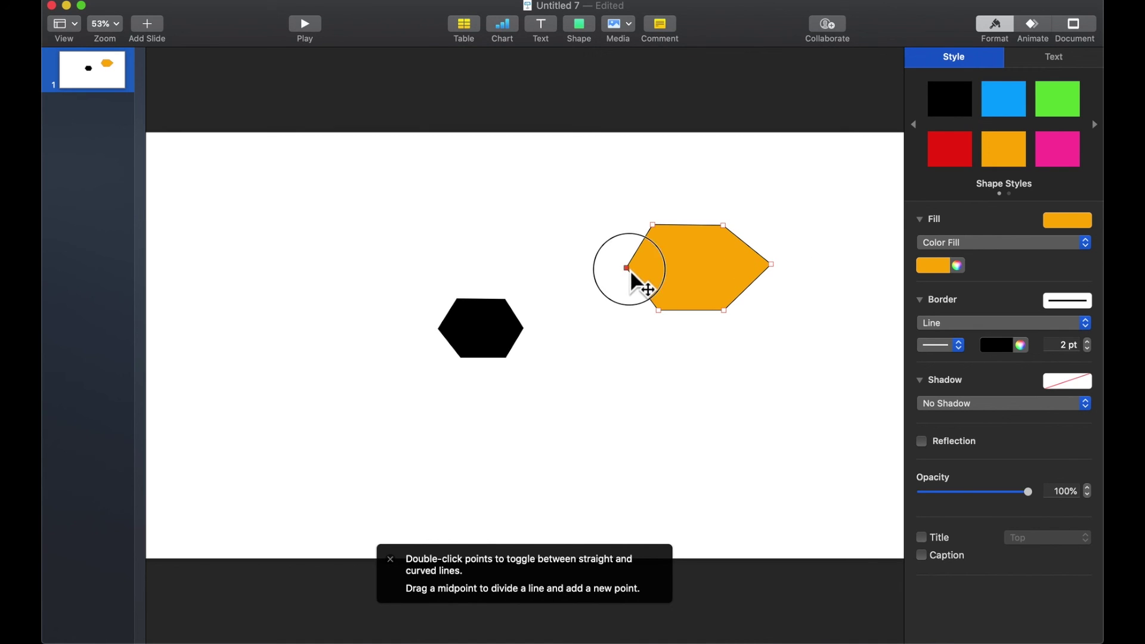
mouse_move(633, 276)
left_mouse_down()
mouse_move(604, 273)
mouse_move(615, 274)
left_mouse_up()
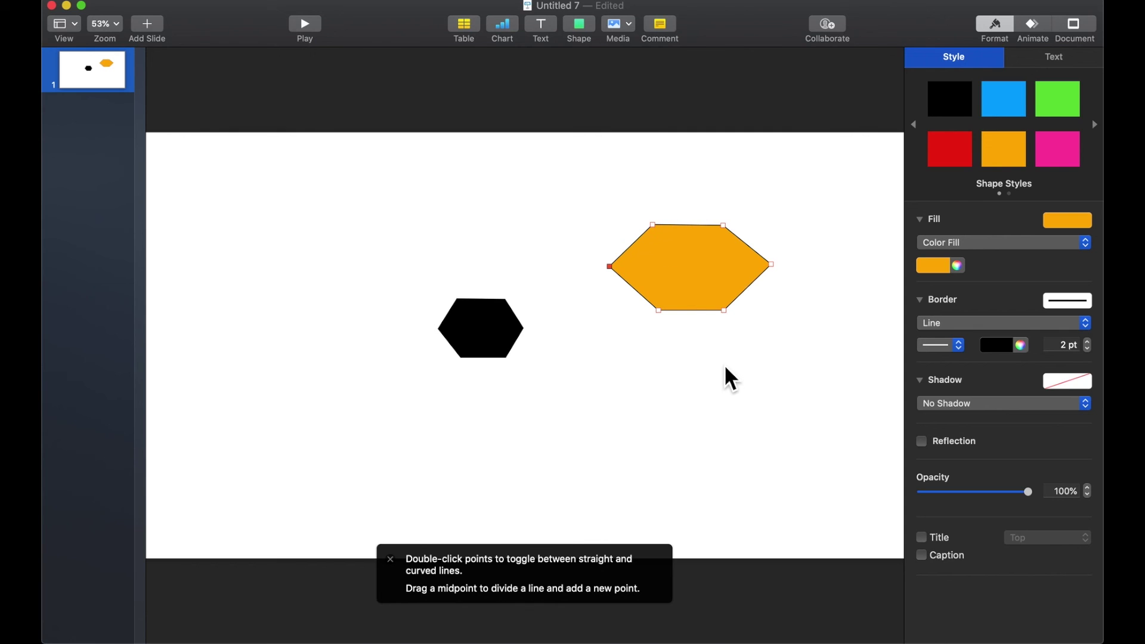
left_click(723, 381)
left_click(593, 42)
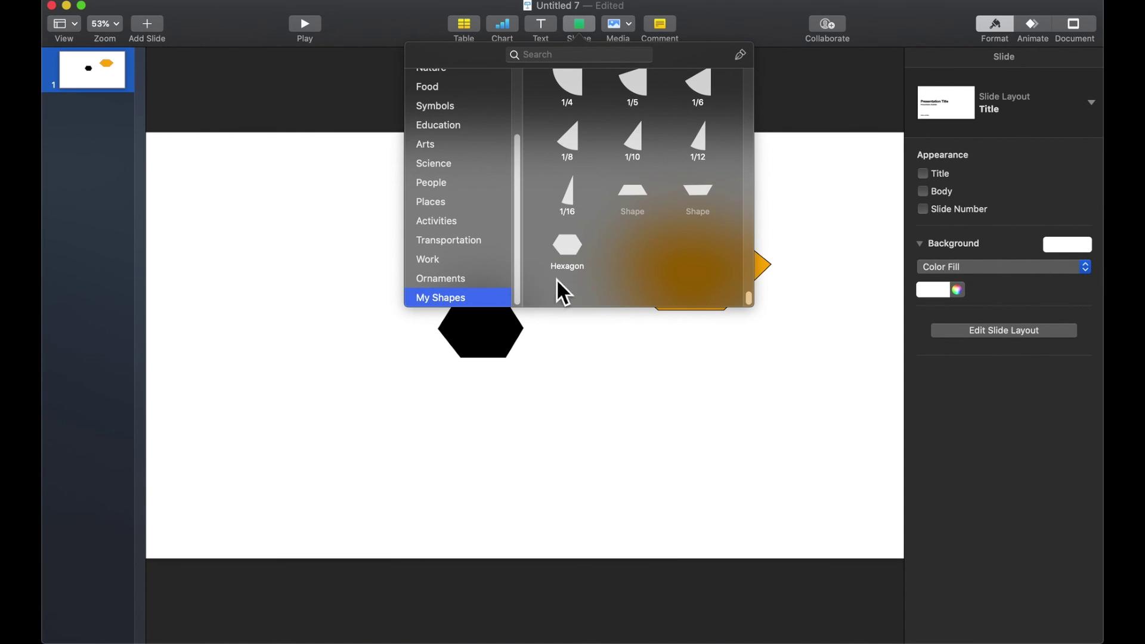
left_click(599, 346)
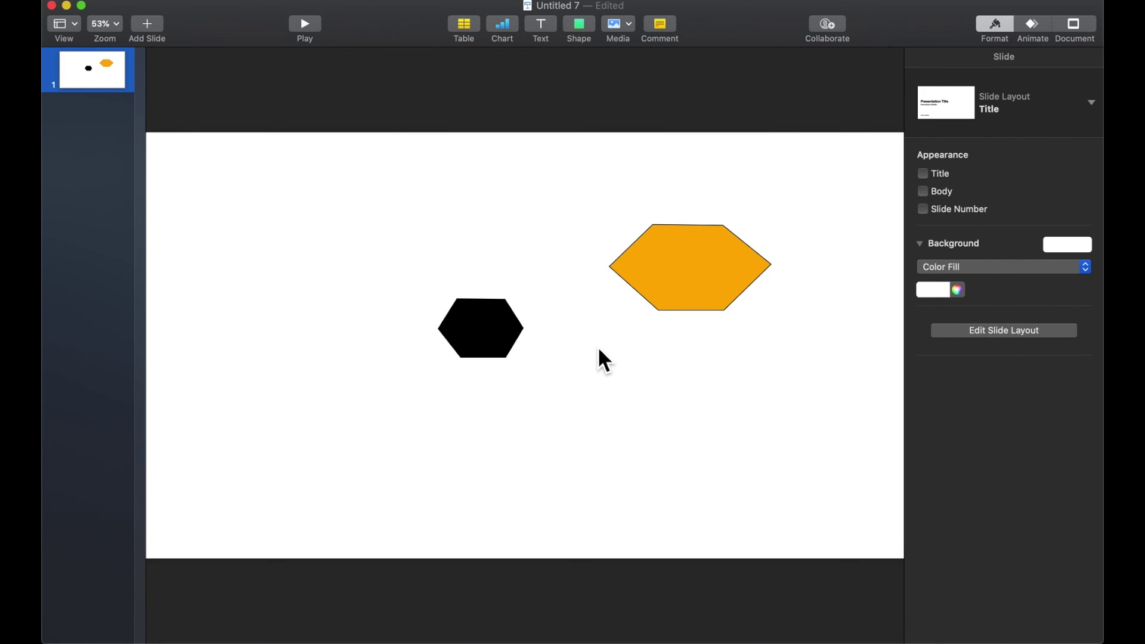